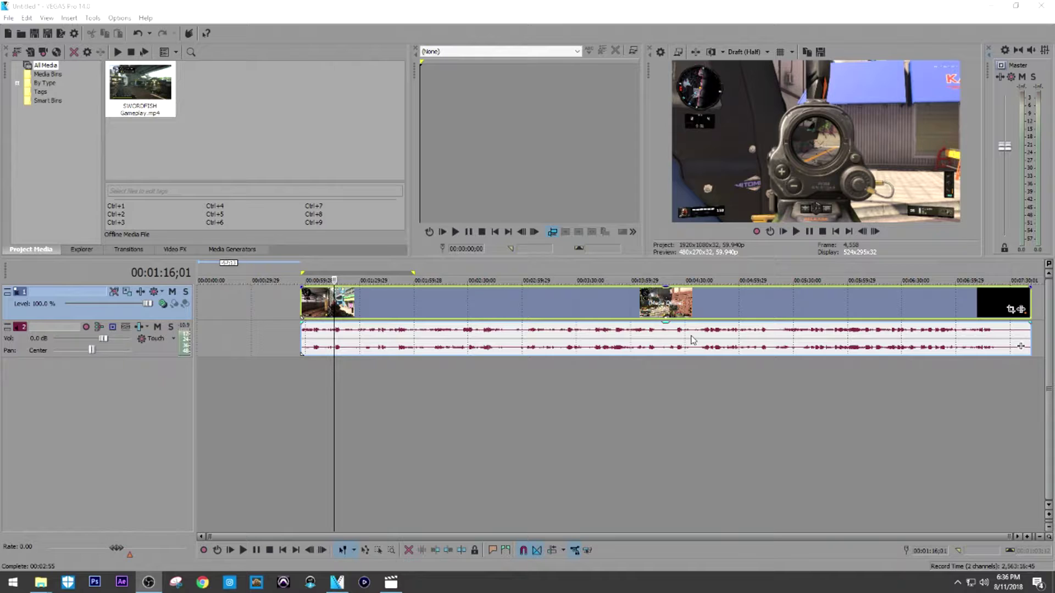
Enlarge the Video Preview panel by shrinking the timeline area and widening the preview
left_click(304, 272)
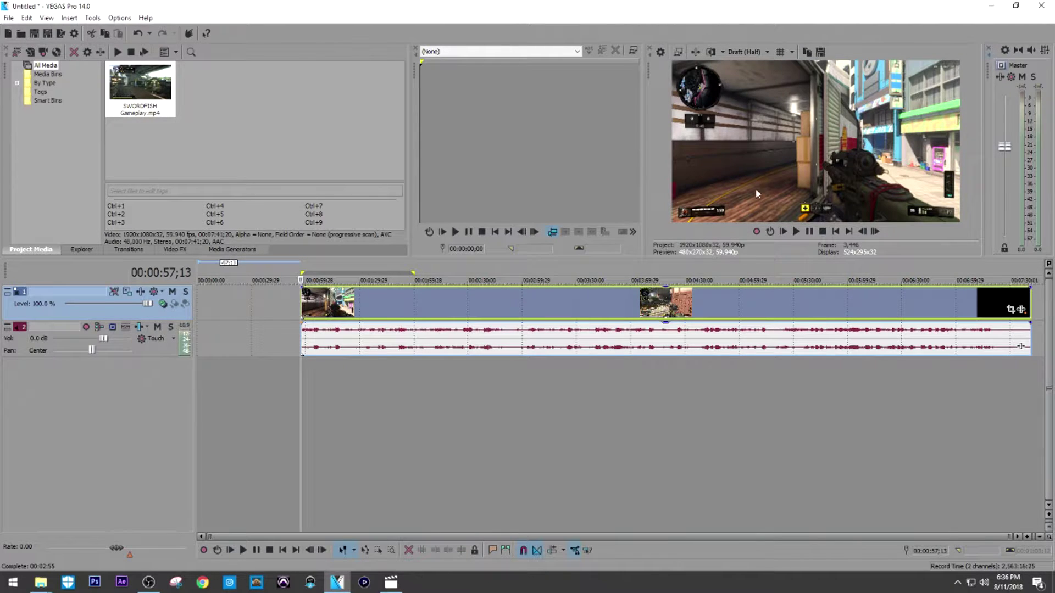
left_click_drag(721, 259, 728, 359)
left_click_drag(644, 330, 535, 331)
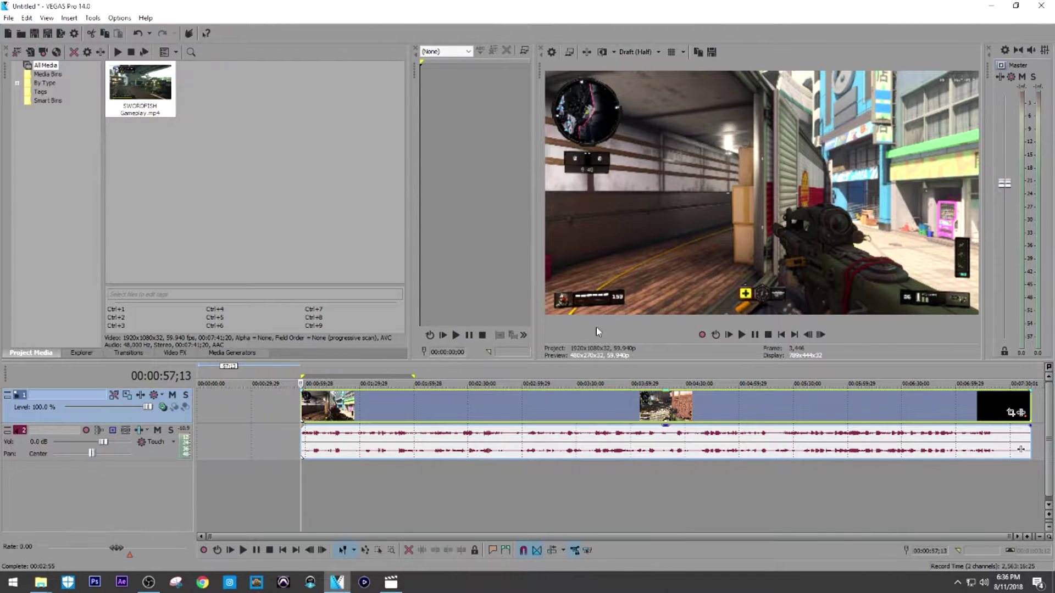
Set the preview quality to Best (Full) to show the gameplay at 1920x1080
left_click(636, 52)
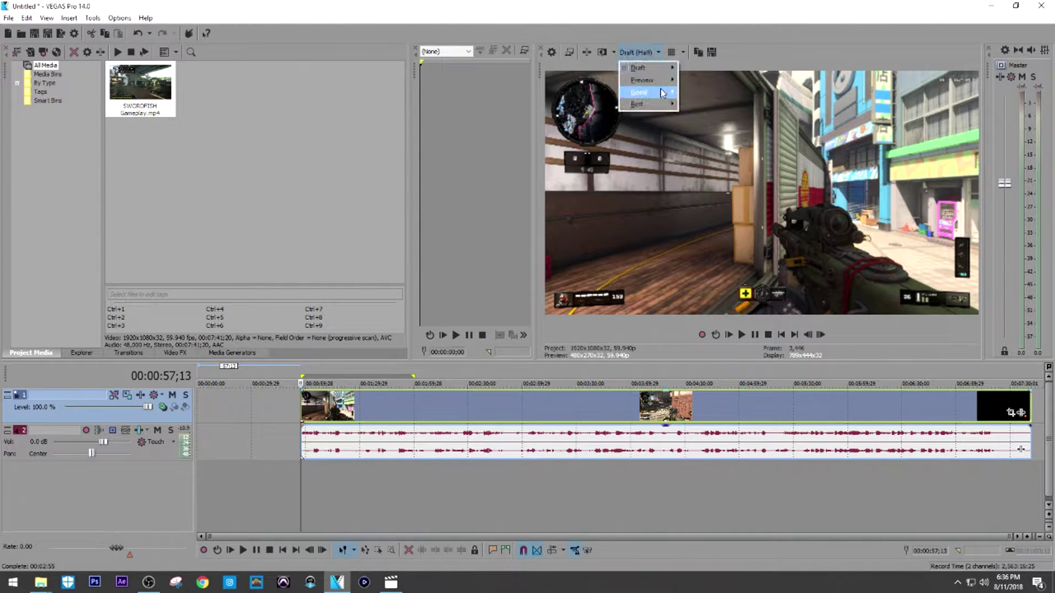
left_click(692, 105)
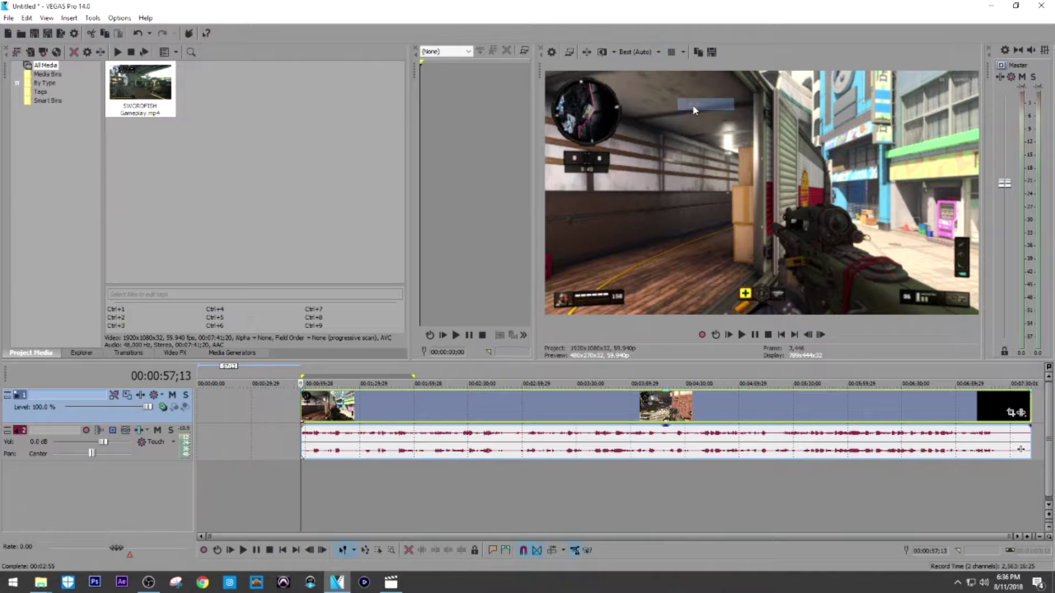
left_click(635, 52)
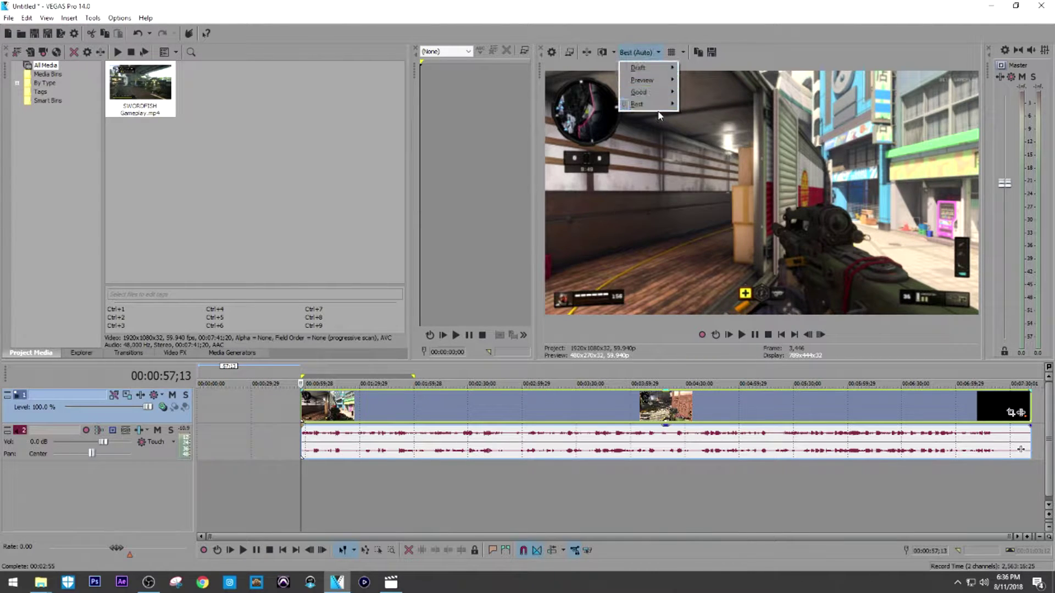
mouse_move(657, 104)
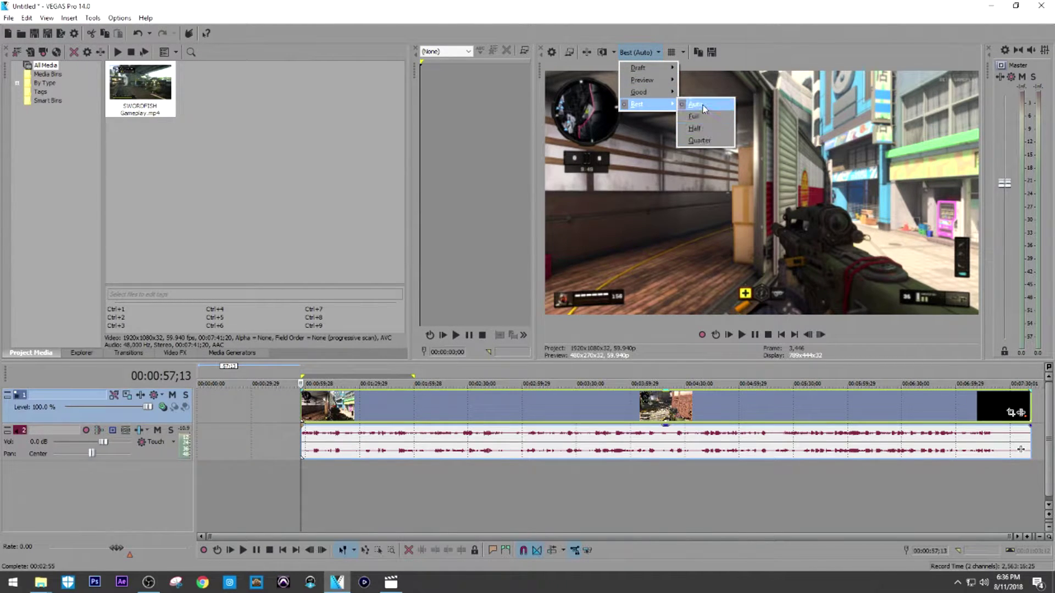
left_click(697, 116)
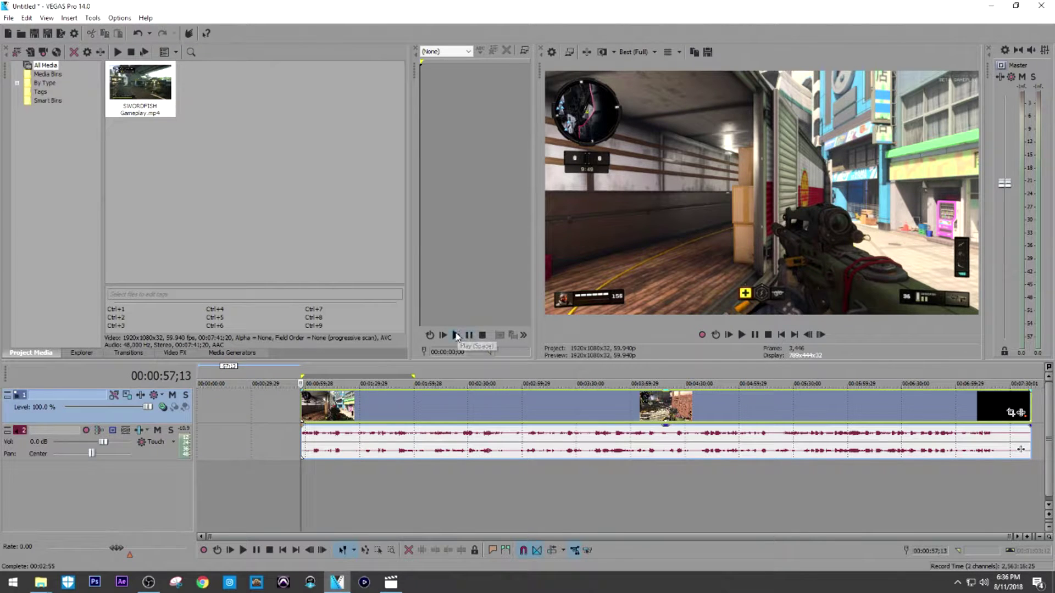
Play the timeline briefly, place the cursor at 00:02:10;14, and drag the gameplay clip earlier
left_click(742, 334)
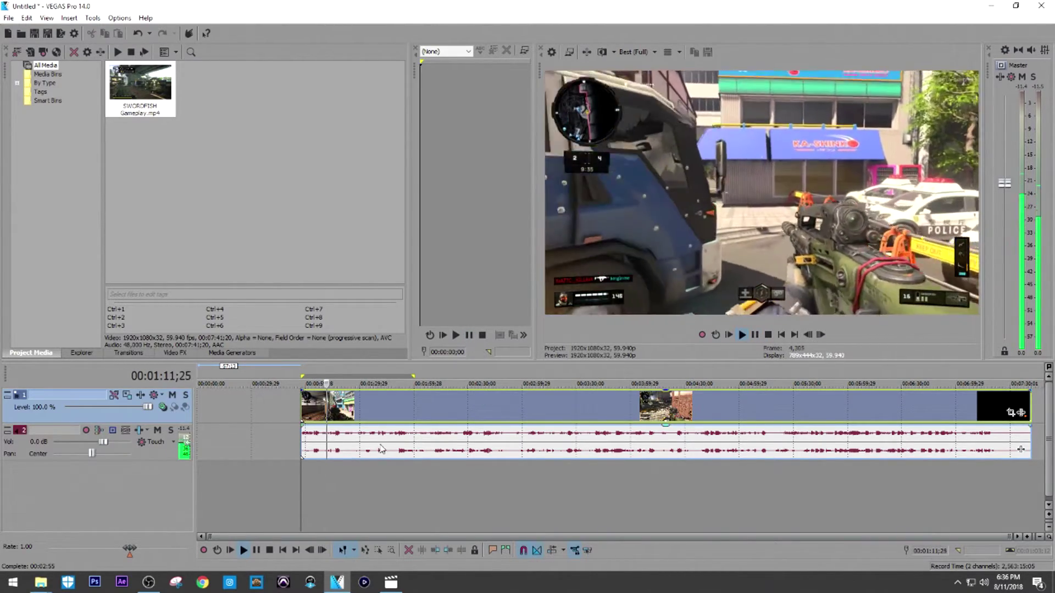
left_click(755, 335)
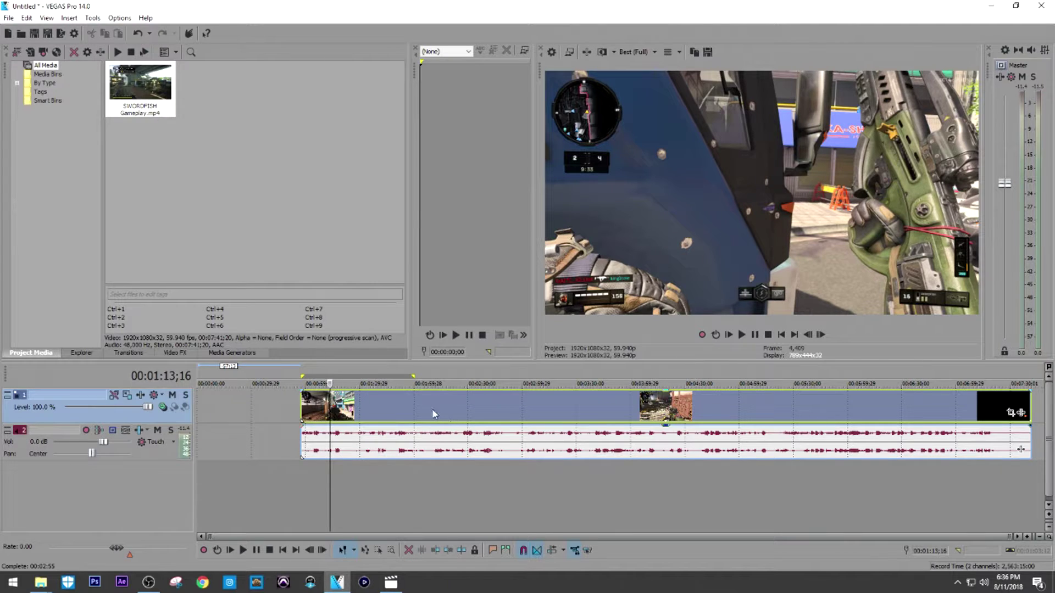
left_click(433, 414)
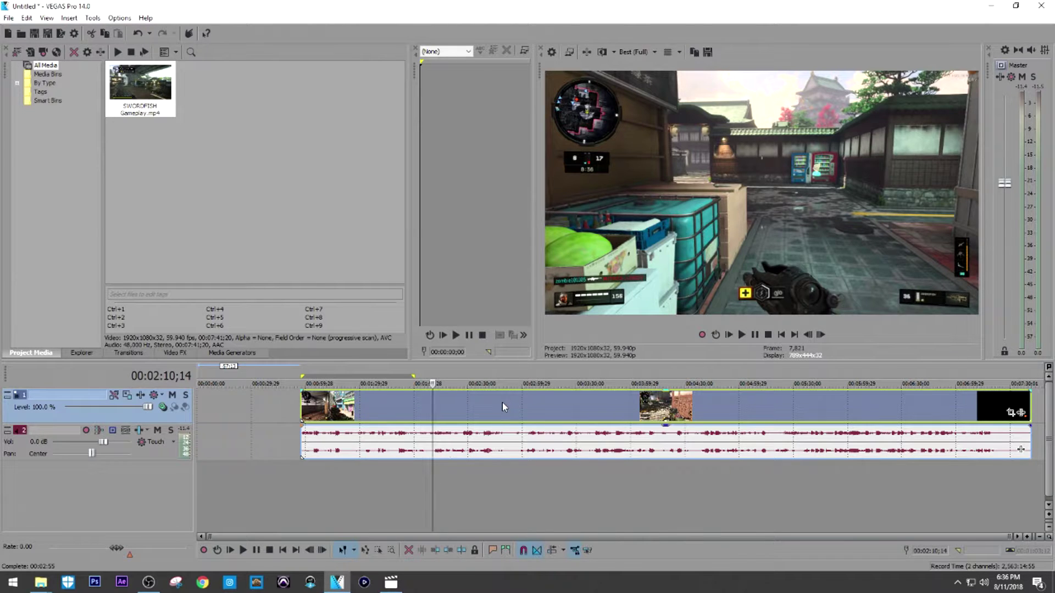
left_click_drag(397, 410, 339, 401)
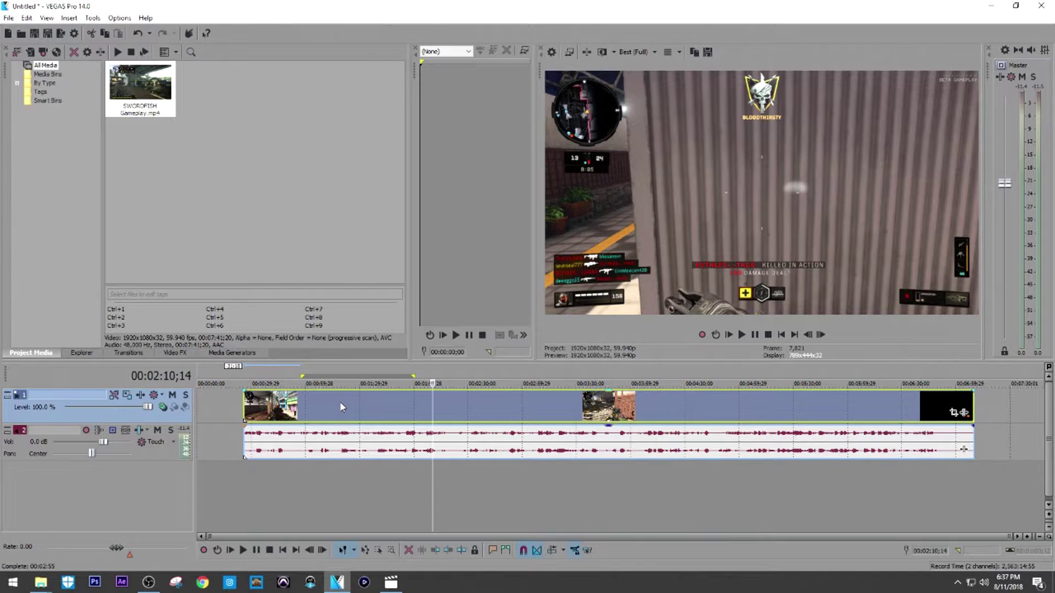
Review the gameplay event's Properties, confirm with OK, and drag the clip back to its original start
right_click(340, 407)
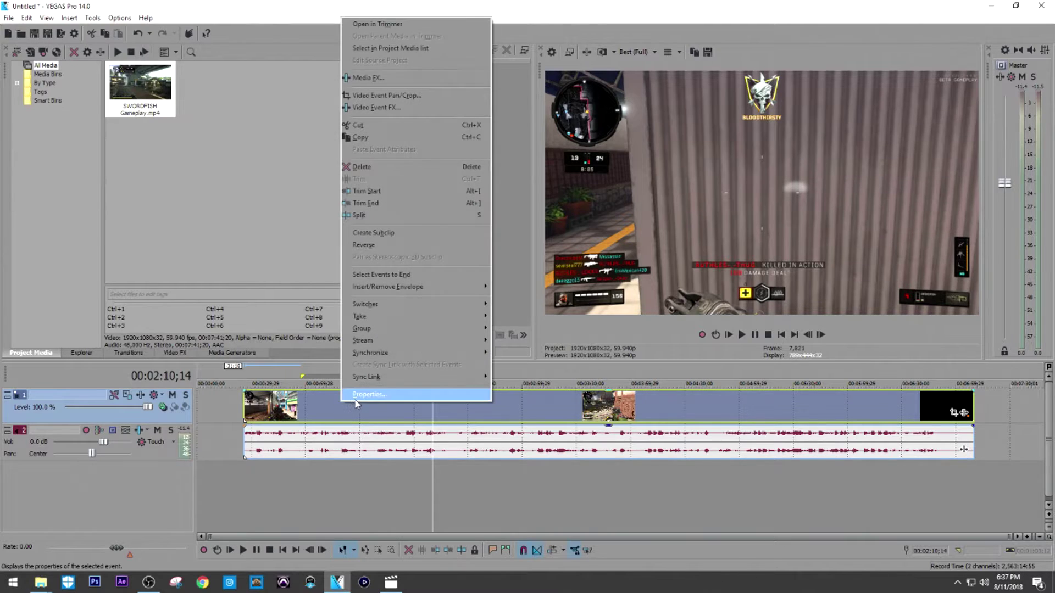
left_click(357, 396)
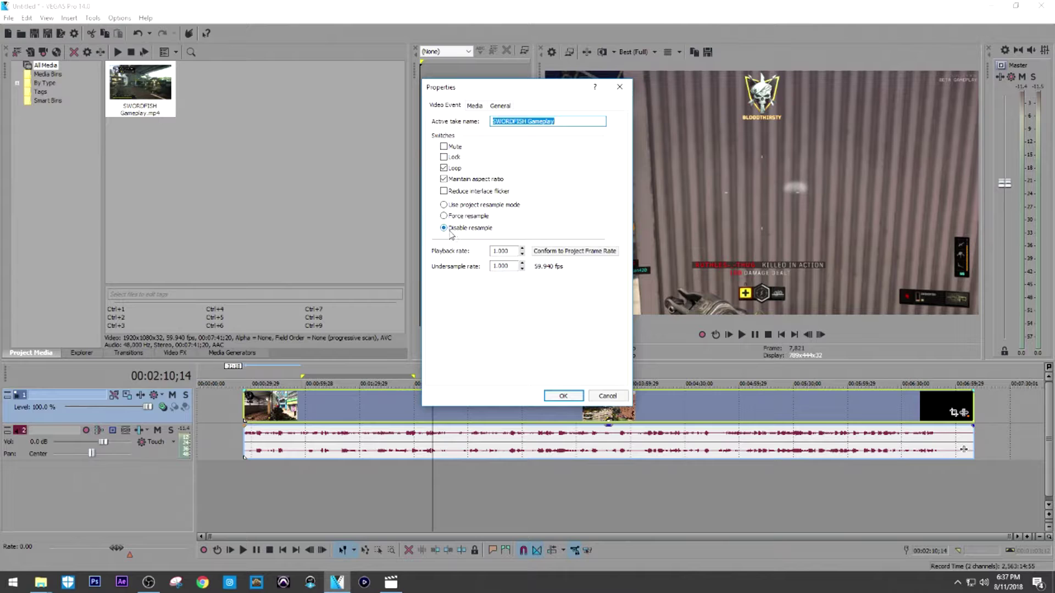
left_click(560, 396)
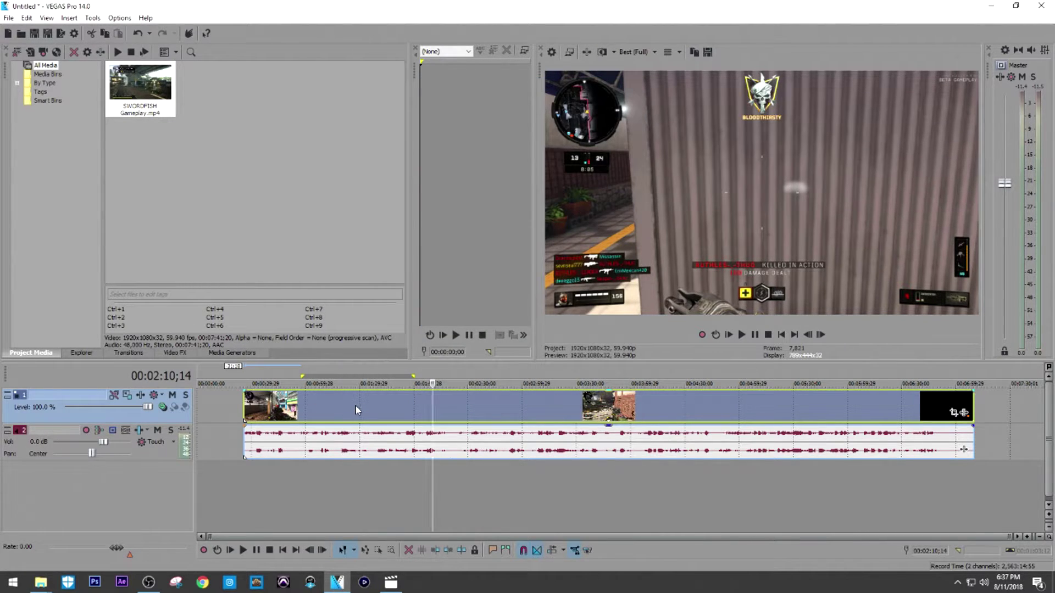
left_click_drag(334, 404, 394, 403)
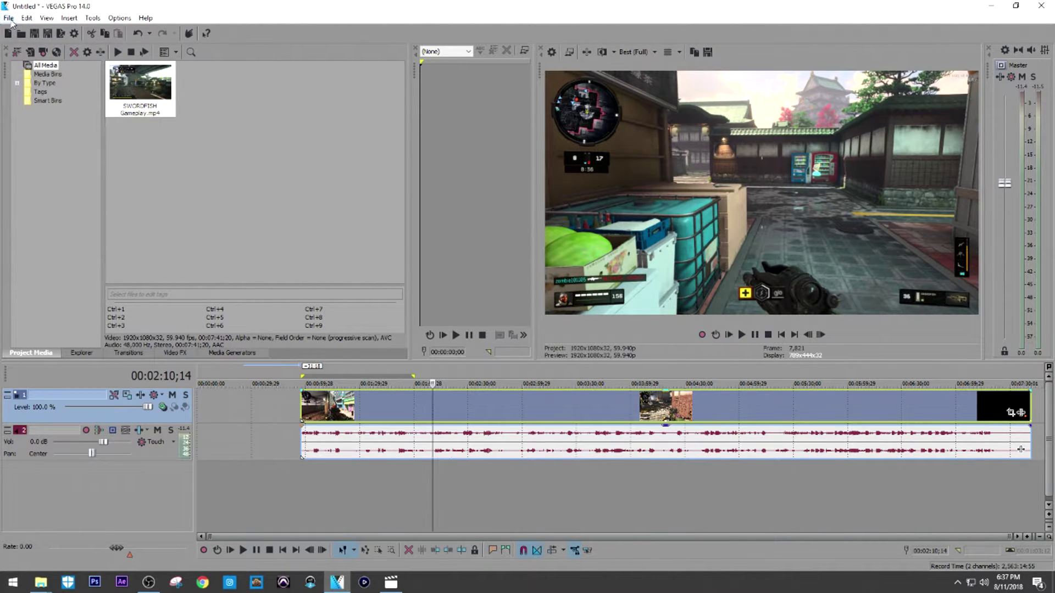
left_click(8, 18)
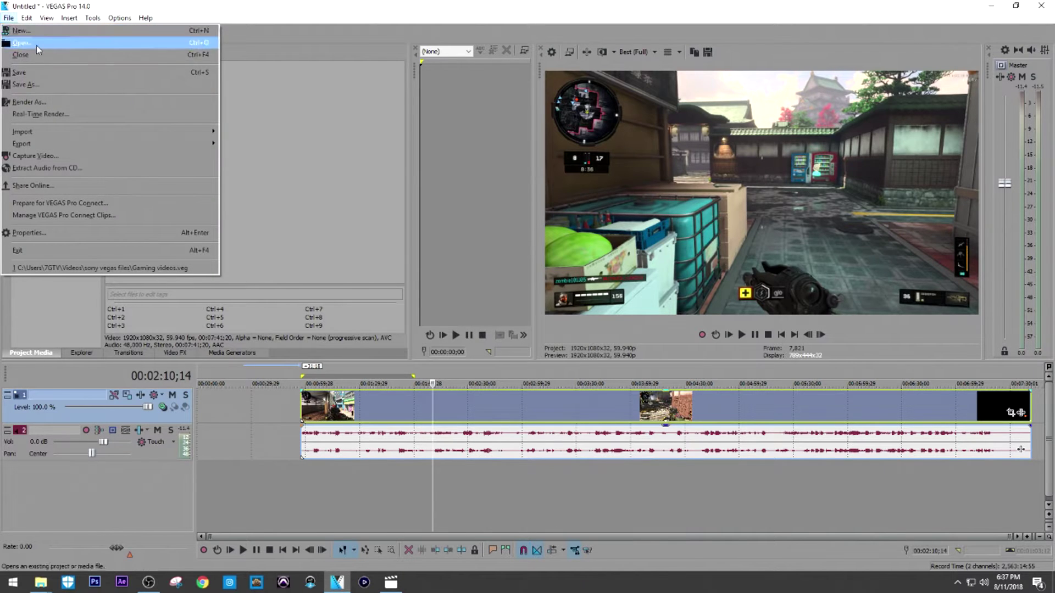
left_click(51, 107)
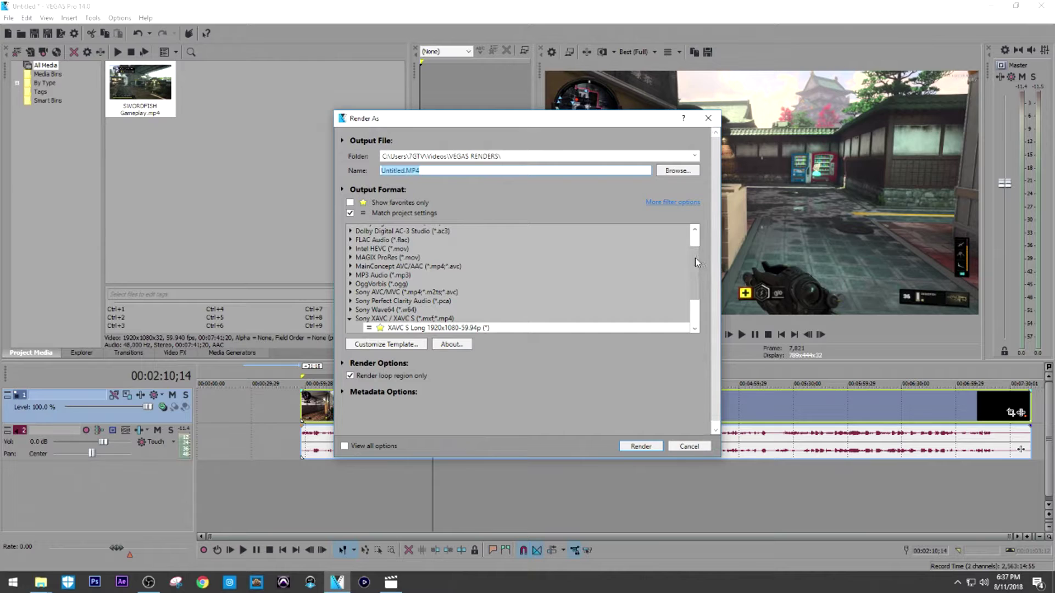
scroll(695, 261, "down", 1)
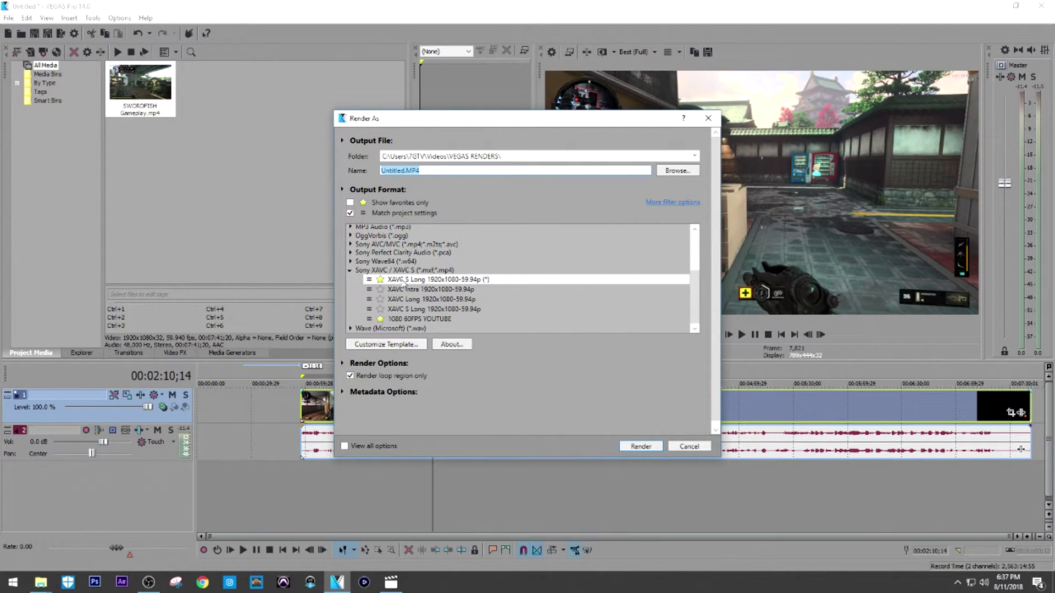
left_click(415, 345)
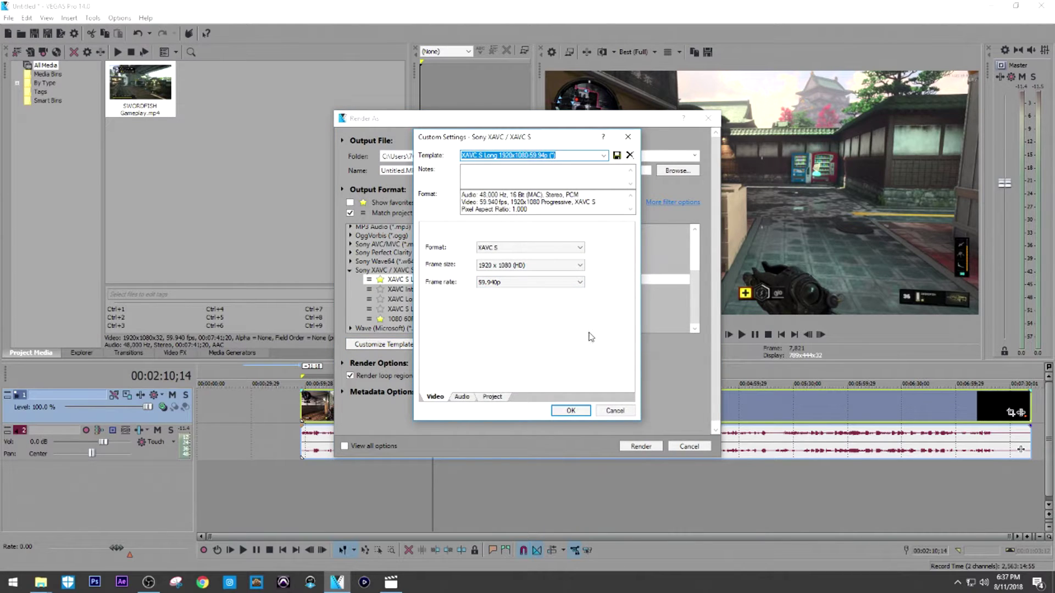
left_click(580, 248)
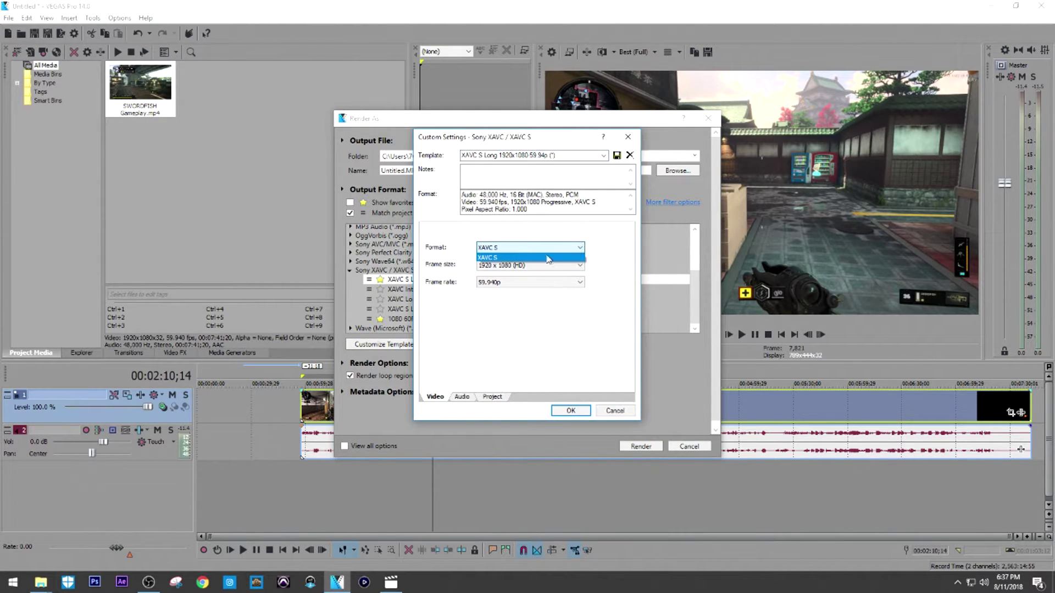
left_click(608, 255)
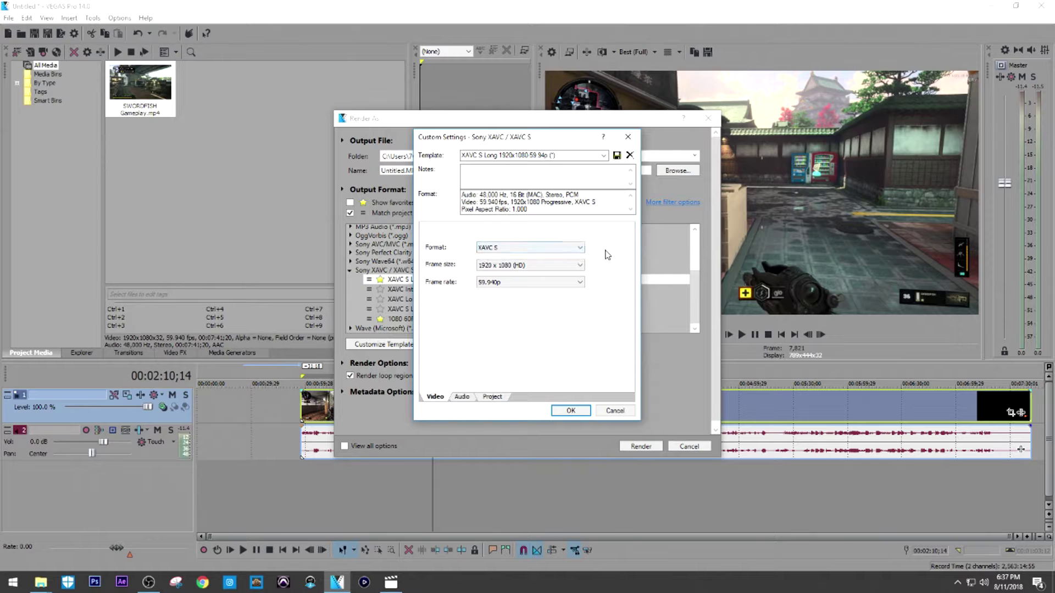
left_click(578, 266)
left_click(494, 328)
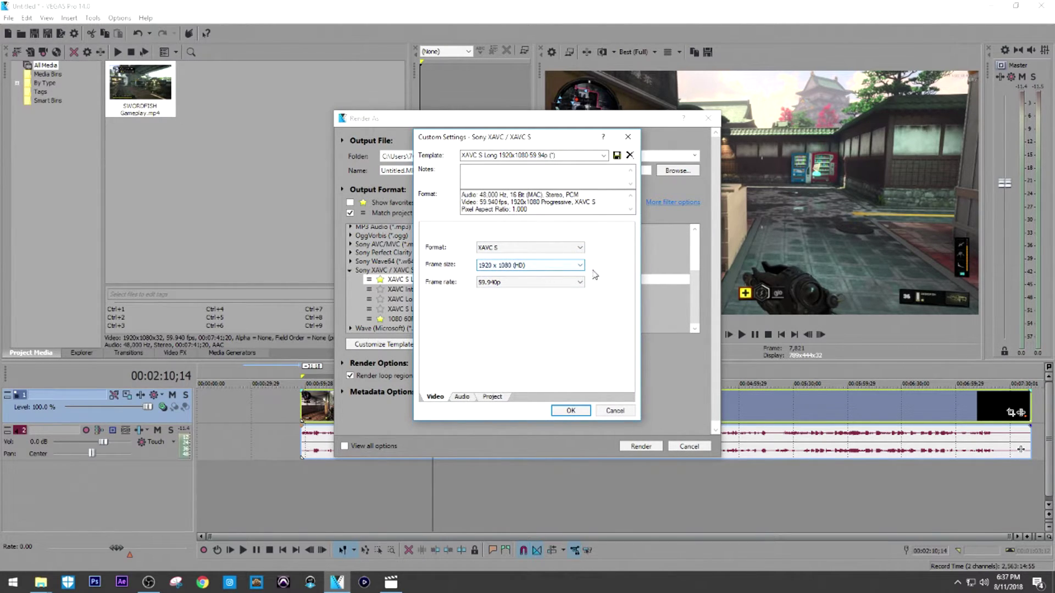
left_click(492, 396)
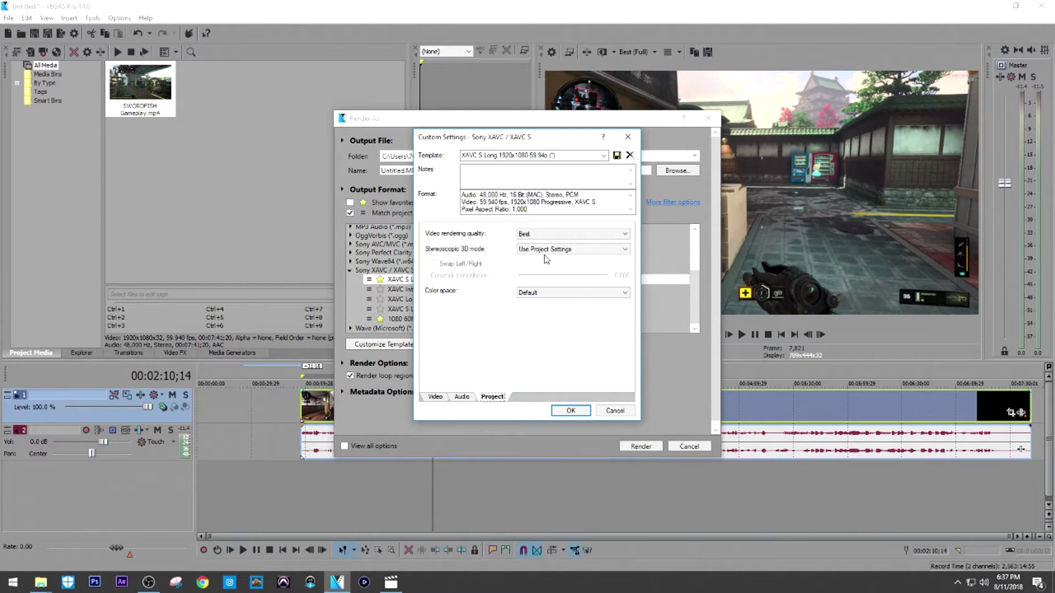
left_click(435, 398)
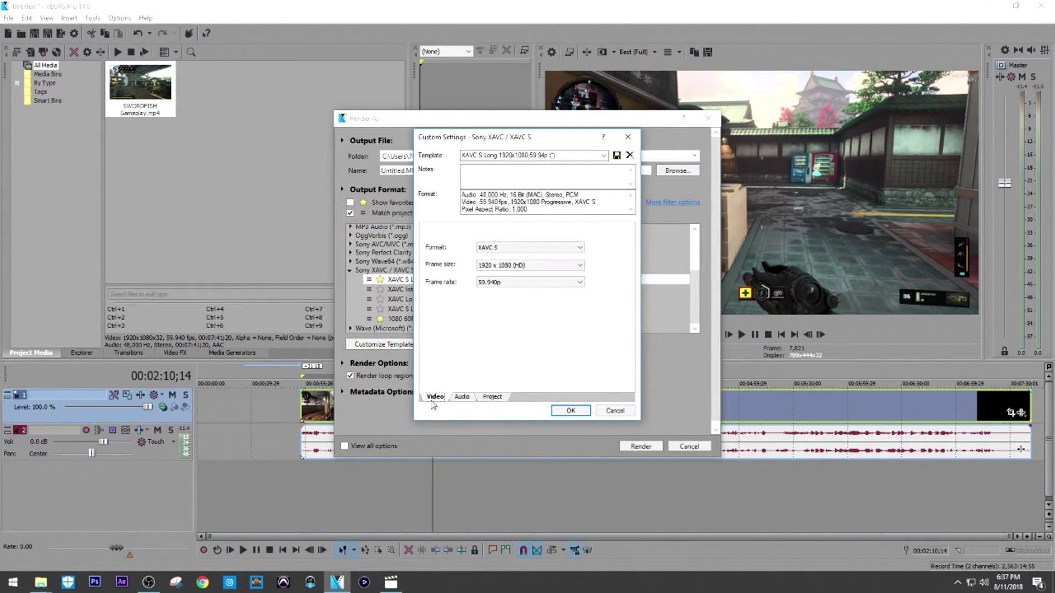
left_click(615, 411)
left_click(397, 320)
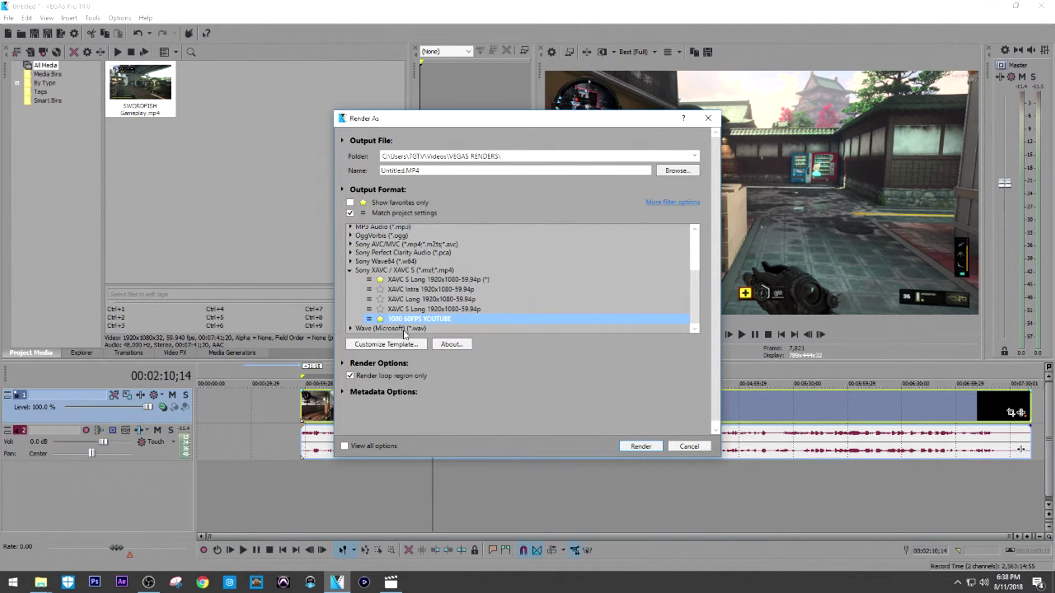
left_click(416, 345)
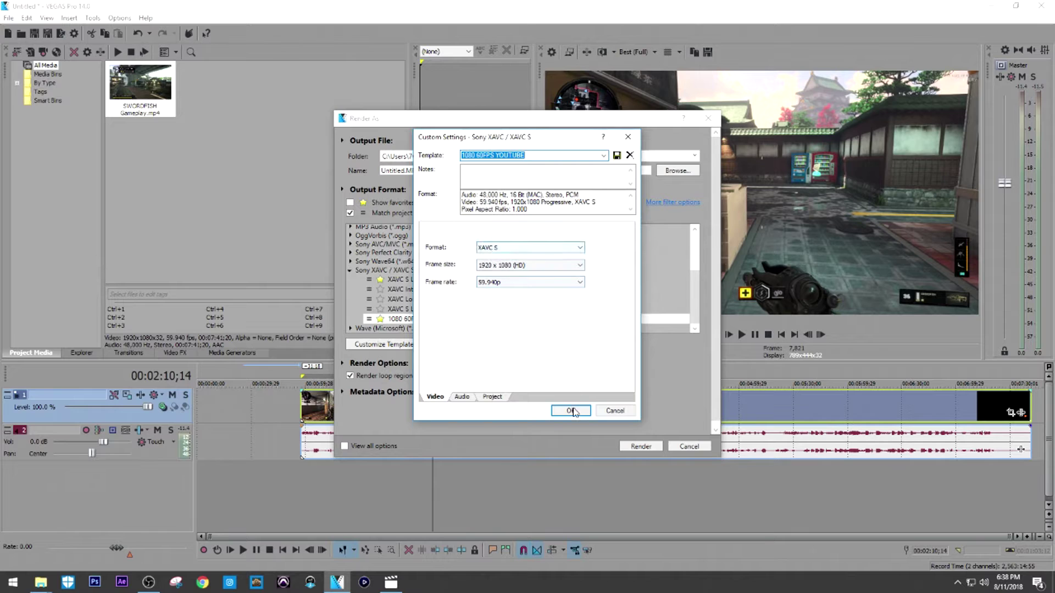
left_click(615, 411)
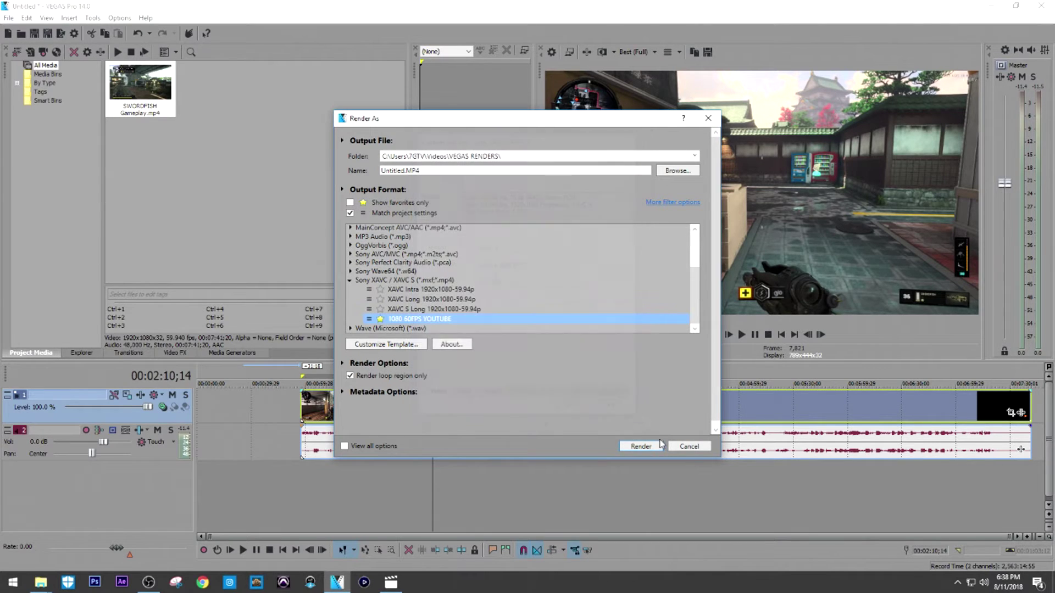
left_click(689, 447)
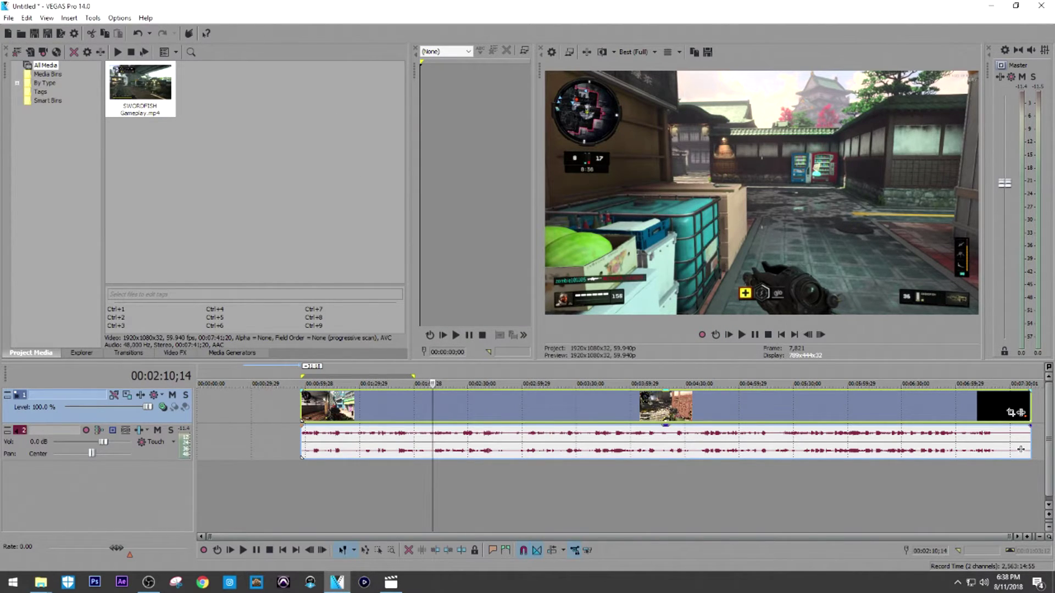
key("super+e")
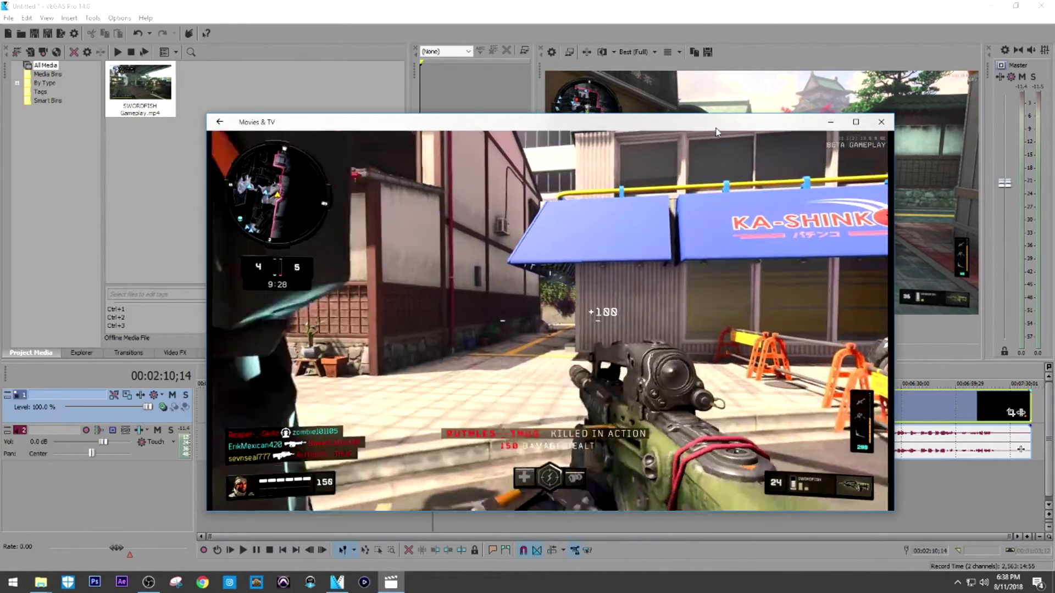
Pause the rendered gameplay video around 0:26, then resume playback
mouse_move(555, 493)
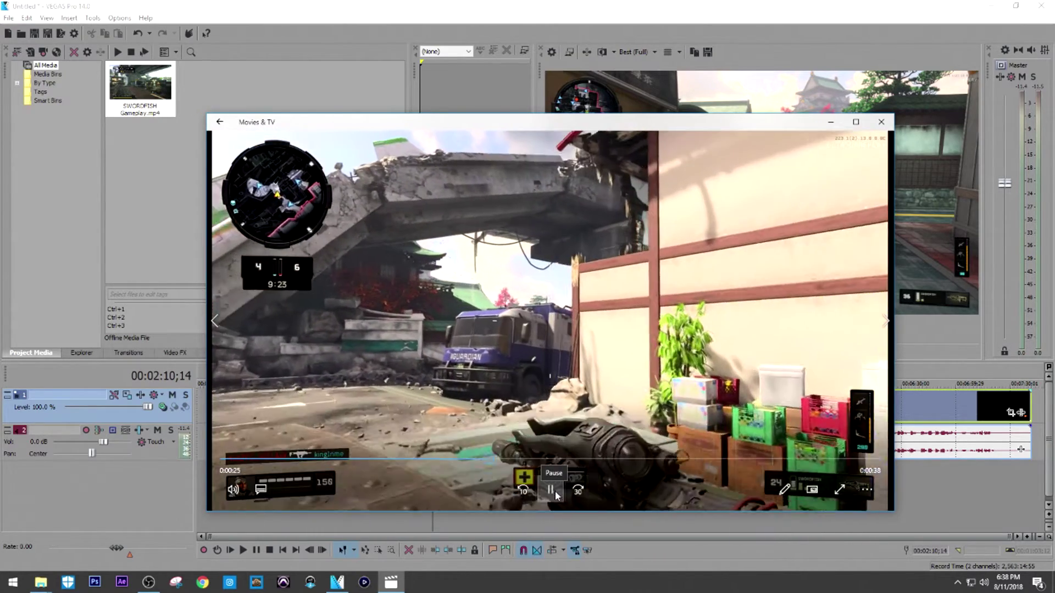
left_click(555, 492)
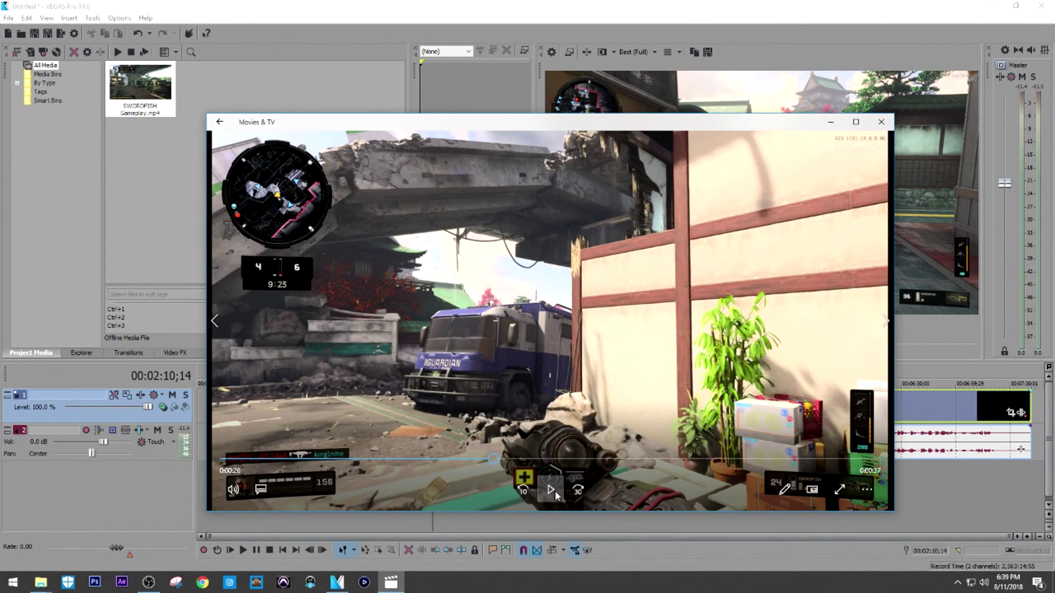
left_click(551, 490)
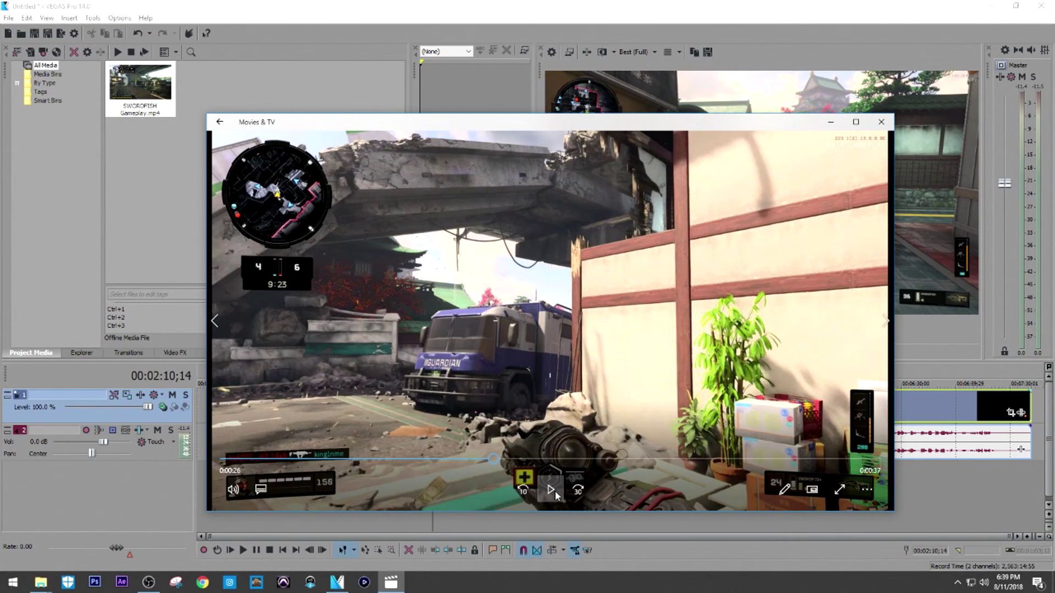